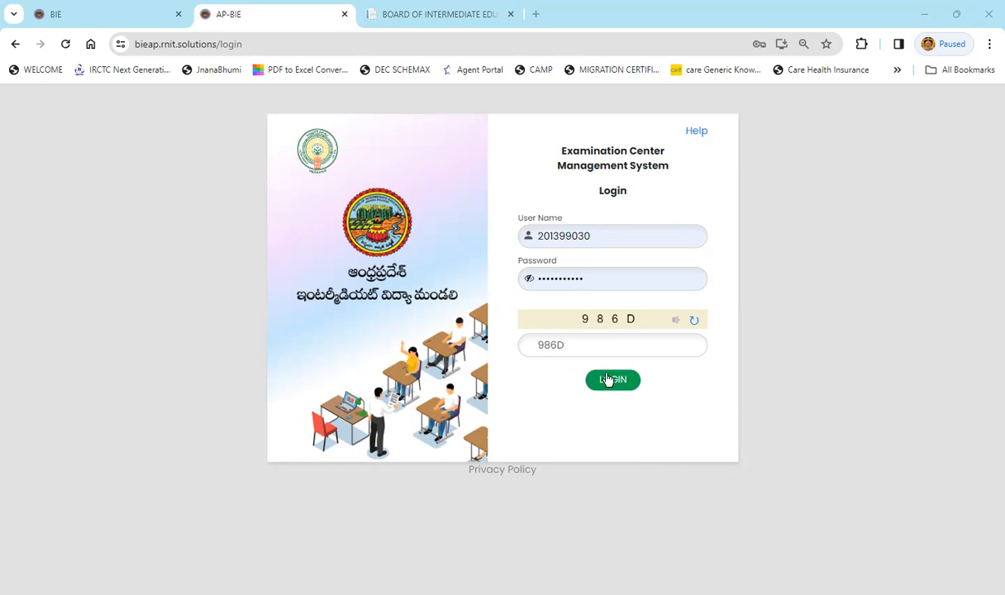
# Log in to the APBIE ECMS examination center portal
pyautogui.click(611, 382)
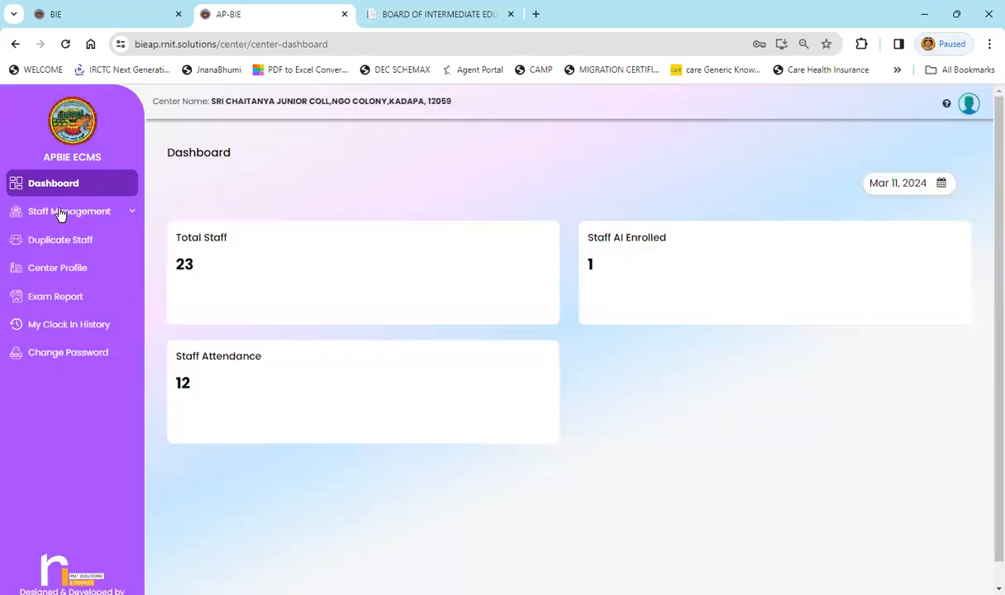
pyautogui.click(59, 213)
pyautogui.click(73, 235)
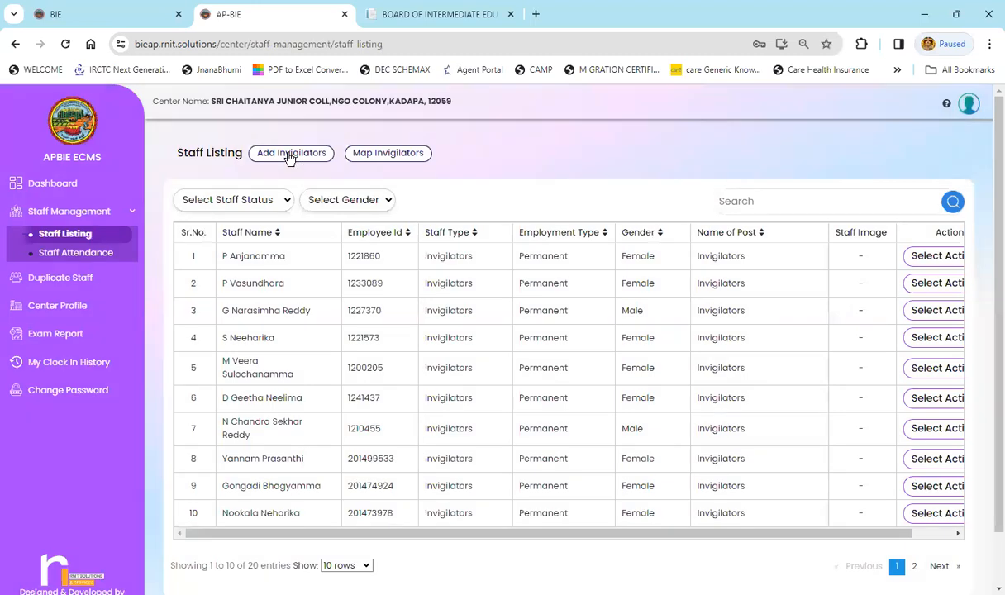
pyautogui.click(290, 156)
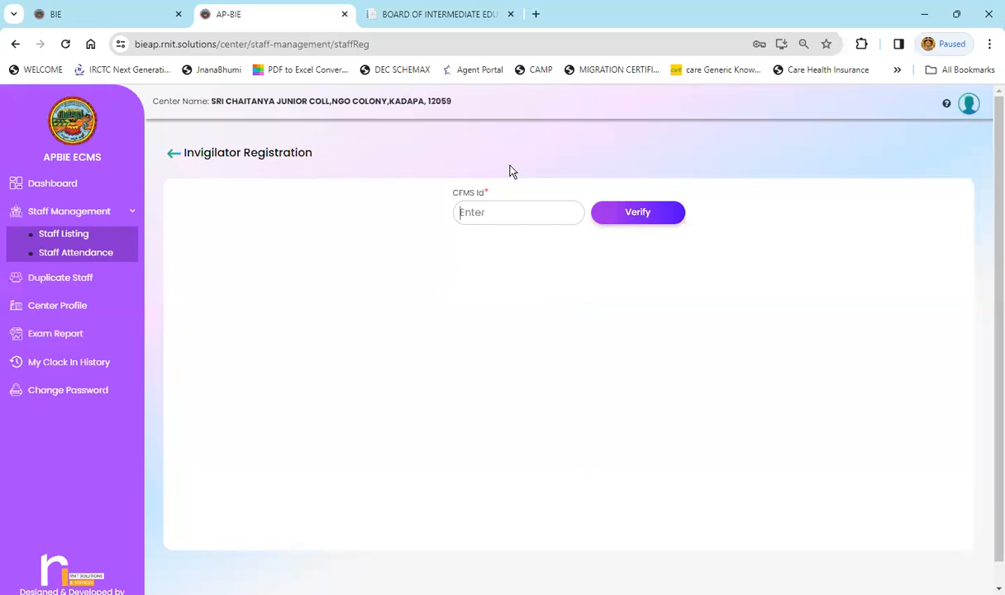
pyautogui.click(637, 212)
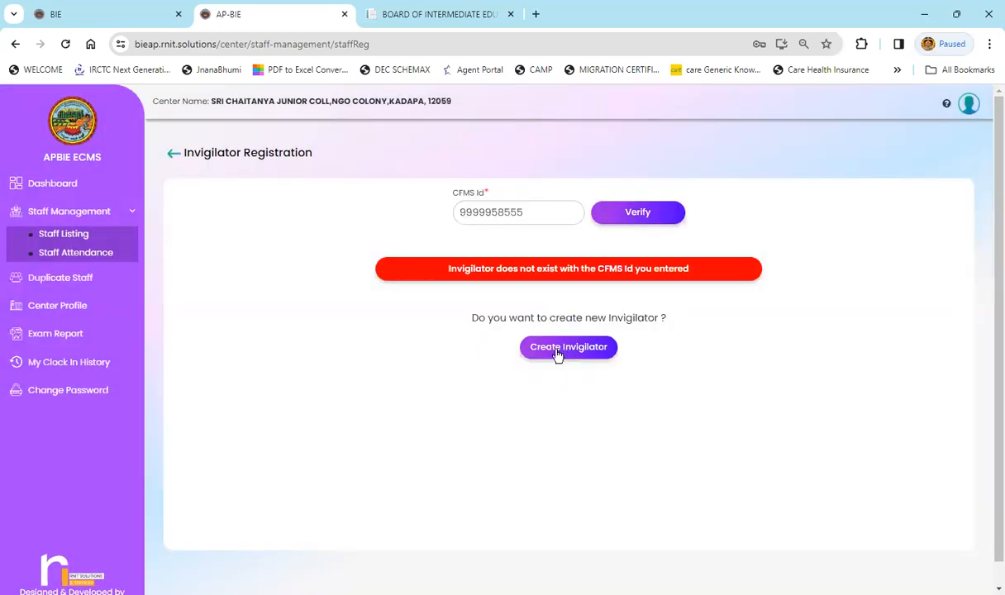
pyautogui.click(557, 350)
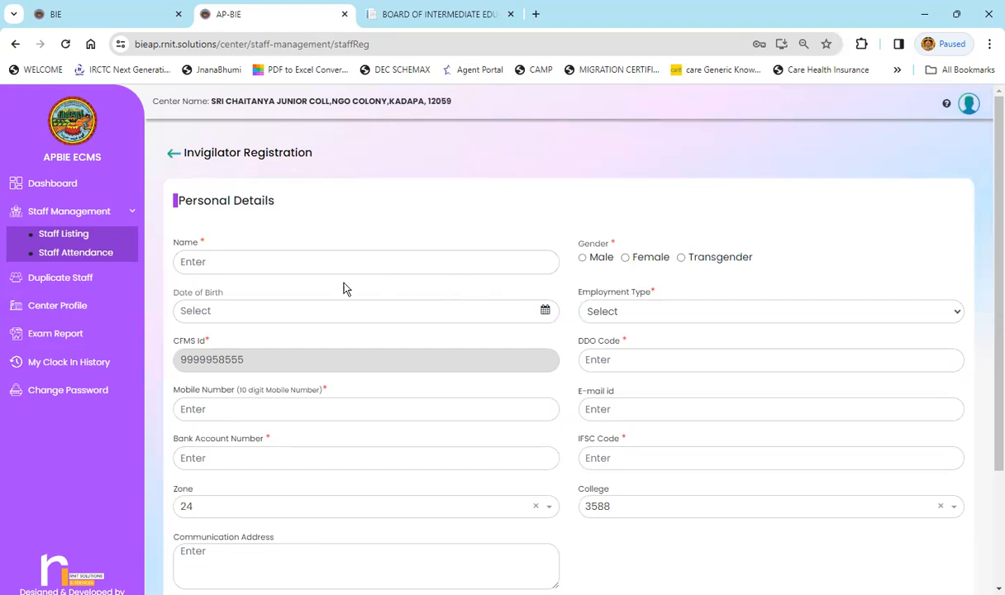
# Enter the invigilator's name and set the date of birth to May 9, 2017
pyautogui.scroll(-1, 304, 256)
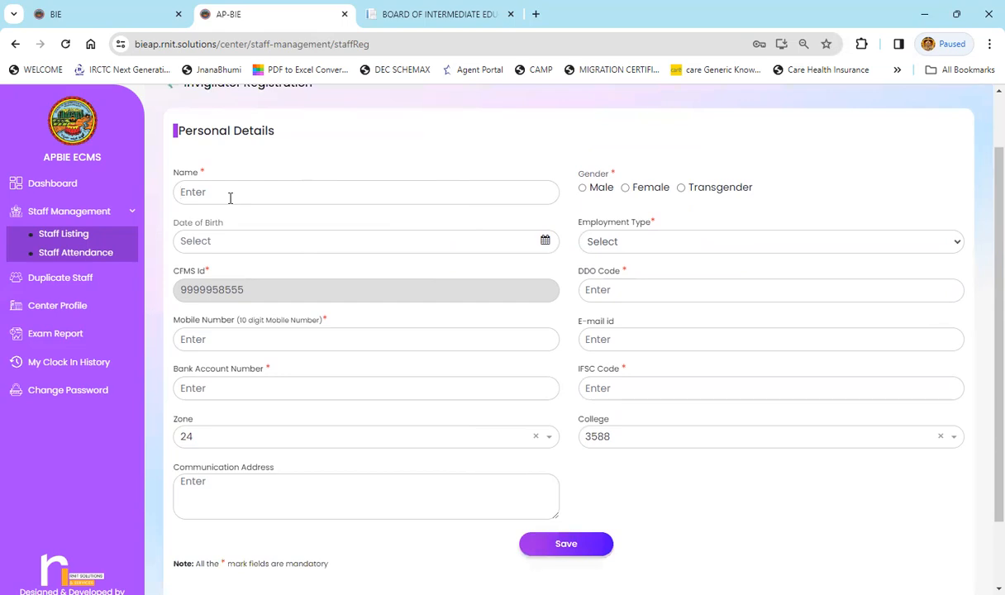
pyautogui.write('board of intere')
pyautogui.click(588, 189)
pyautogui.click(389, 242)
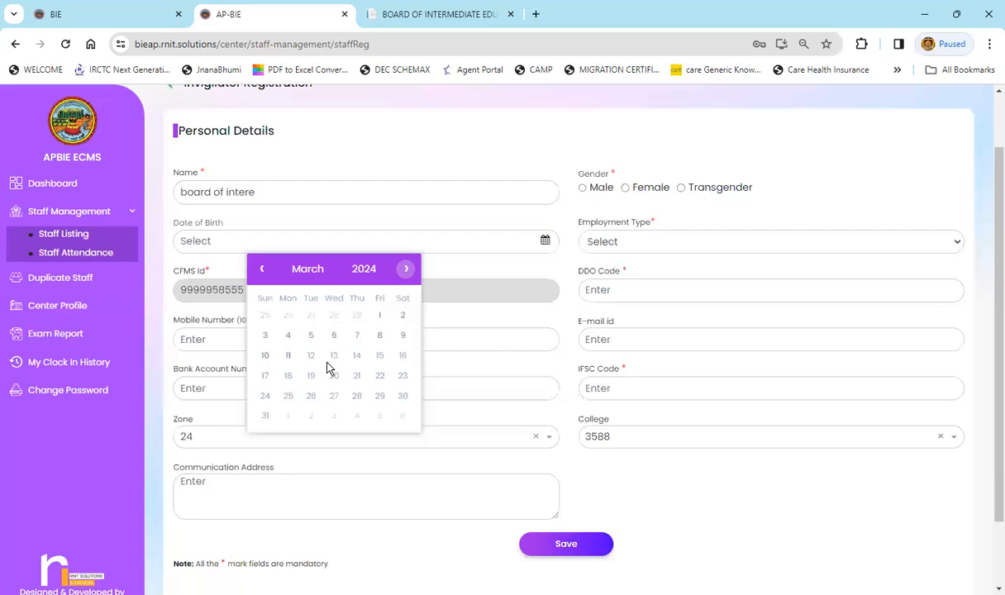
pyautogui.click(364, 269)
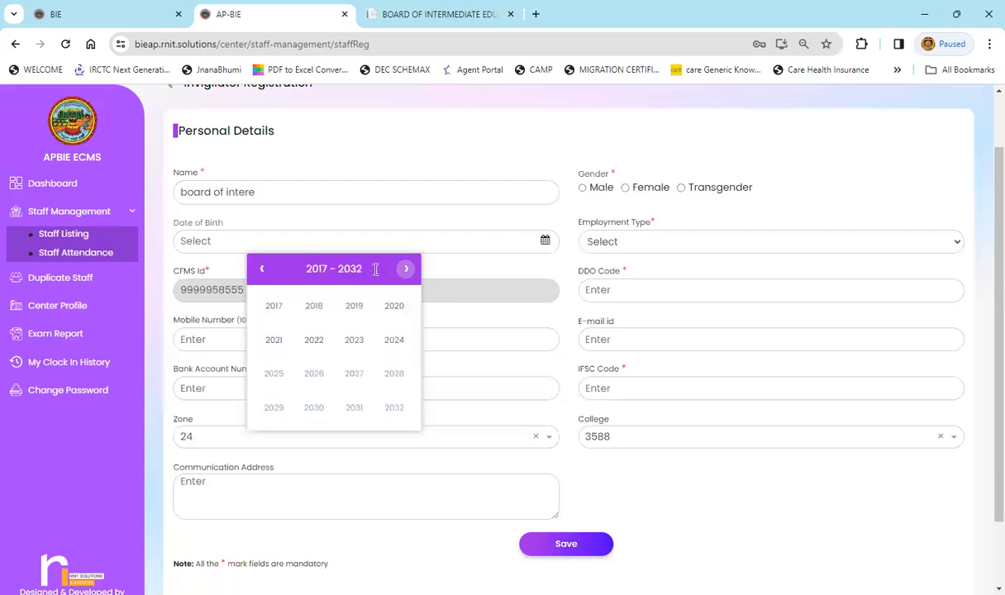
pyautogui.click(274, 307)
pyautogui.click(329, 337)
pyautogui.click(318, 334)
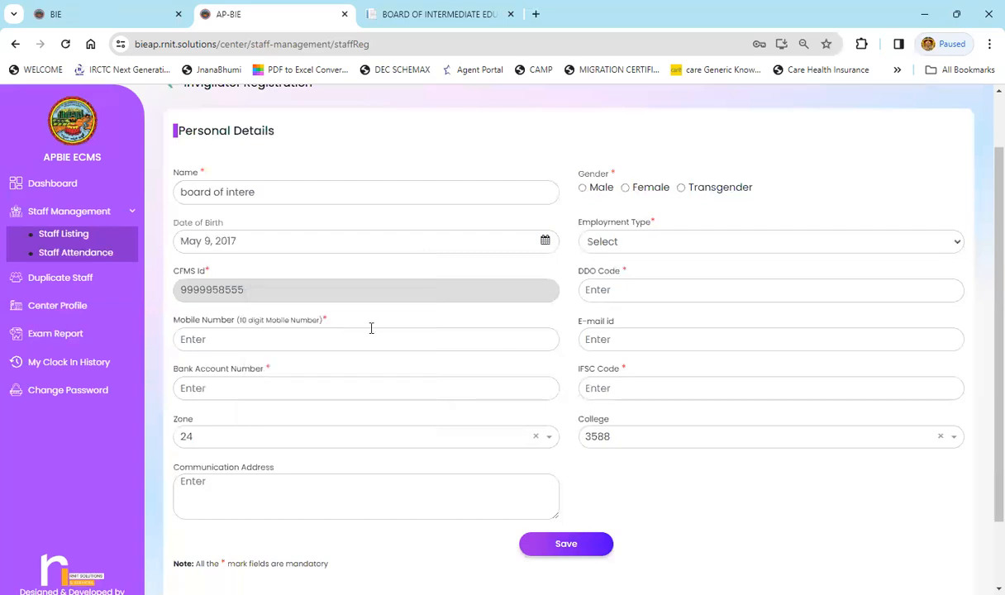
pyautogui.click(671, 248)
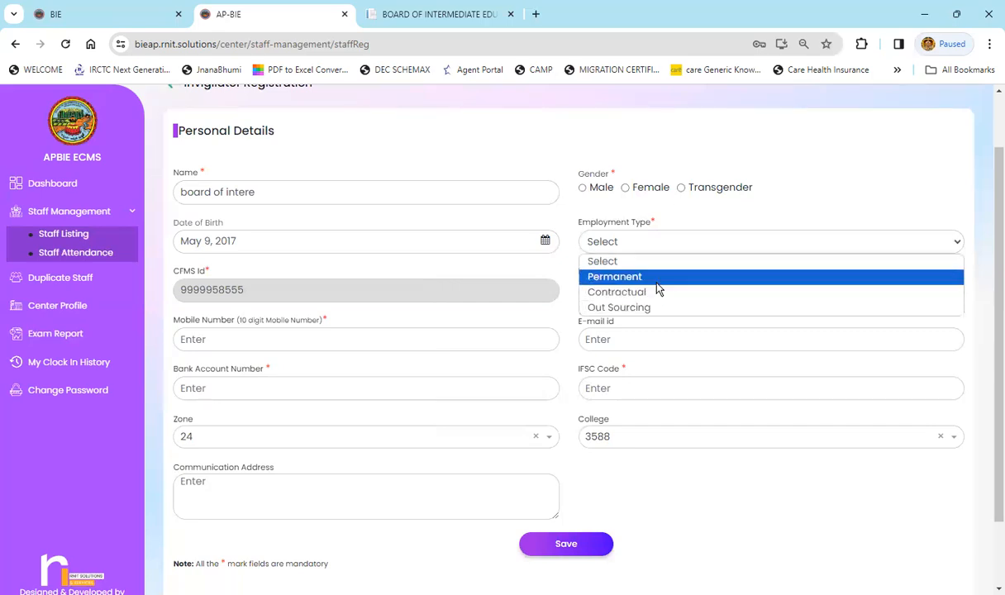
pyautogui.click(656, 281)
pyautogui.click(592, 290)
pyautogui.click(622, 291)
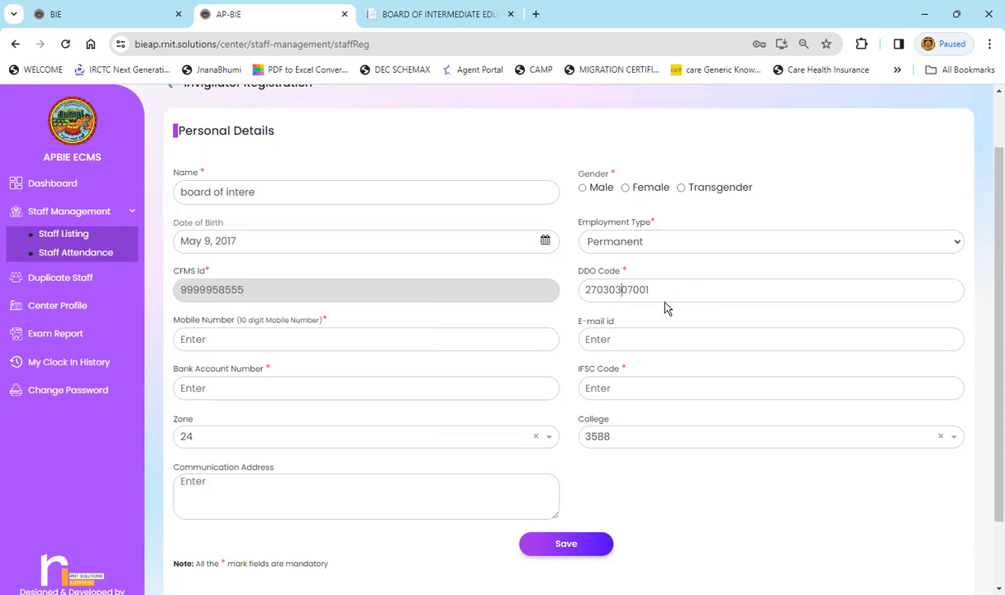
pyautogui.press('Delete')
pyautogui.doubleClick(211, 284)
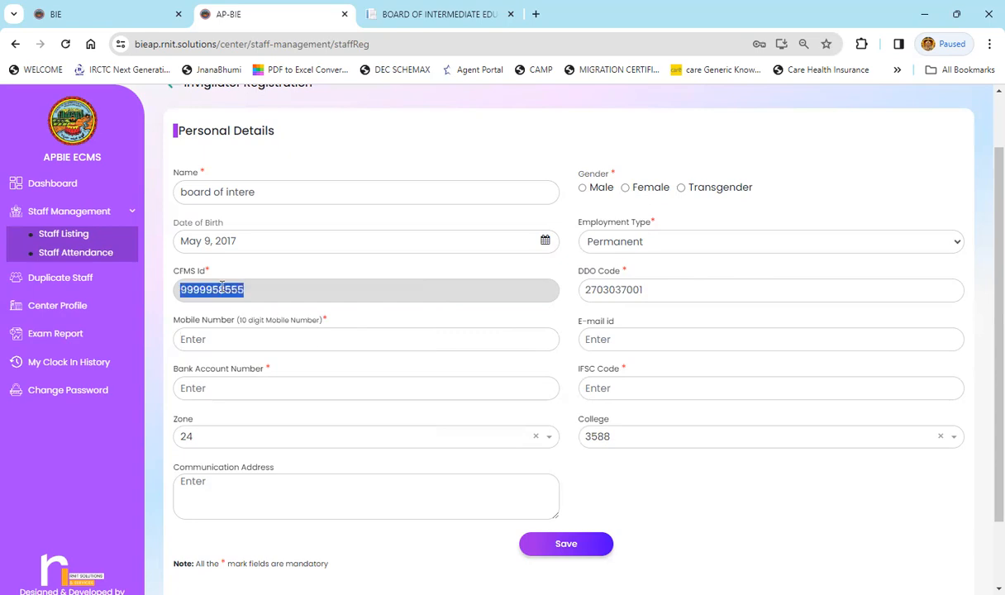
pyautogui.click(228, 344)
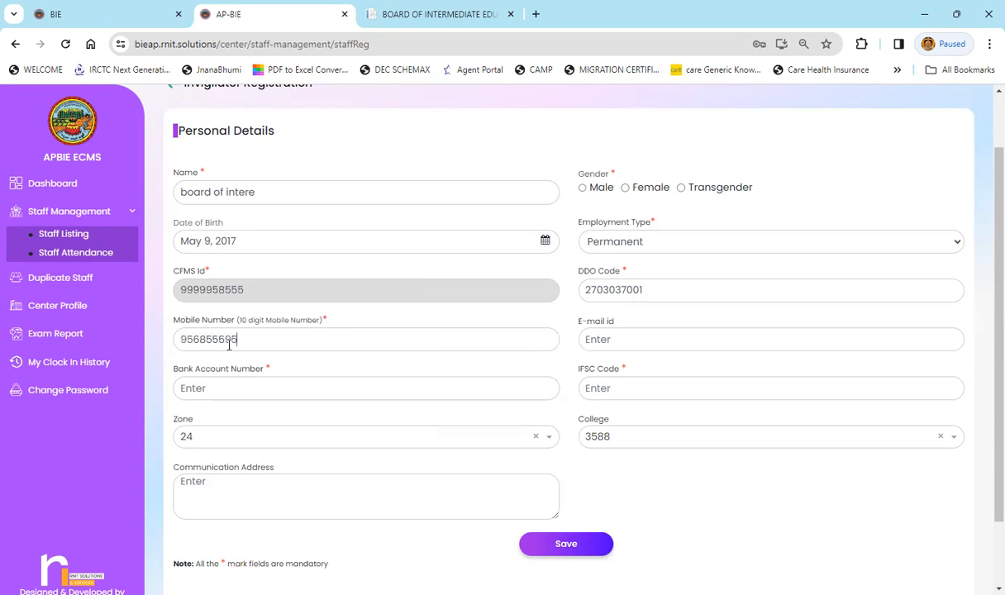
pyautogui.doubleClick(225, 340)
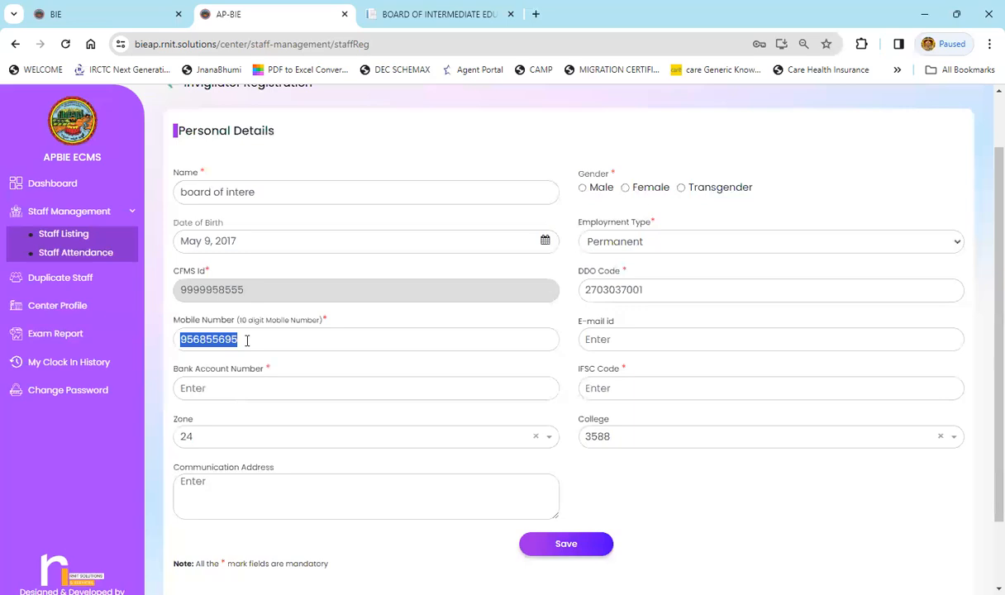
# Enter the bank account number and IFSC code sbin0001010
pyautogui.click(210, 385)
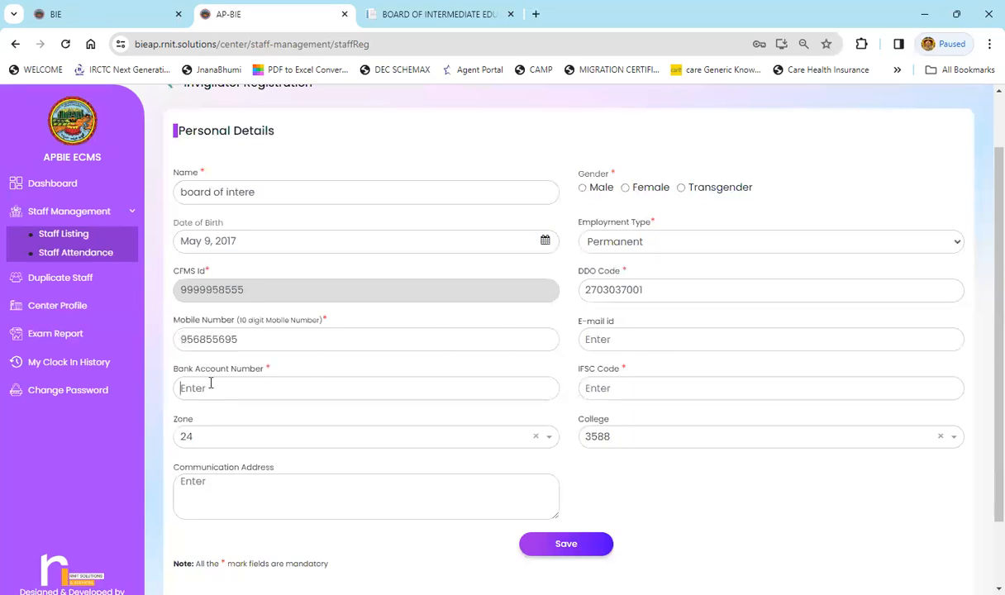
pyautogui.click(680, 393)
pyautogui.write('sbisn')
pyautogui.press('BackSpace')
pyautogui.press('BackSpace')
pyautogui.write('n0001010')
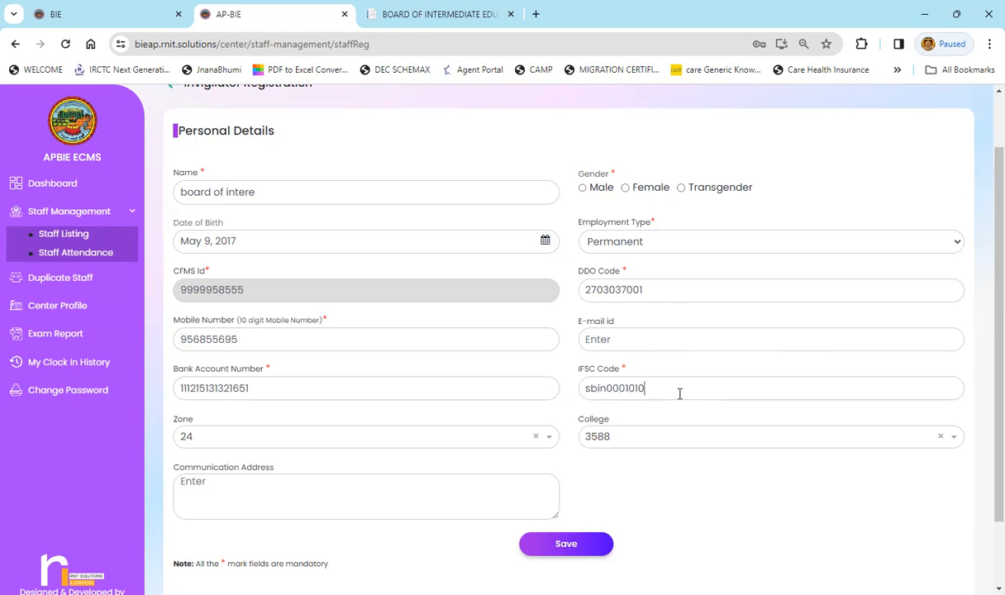
pyautogui.click(287, 445)
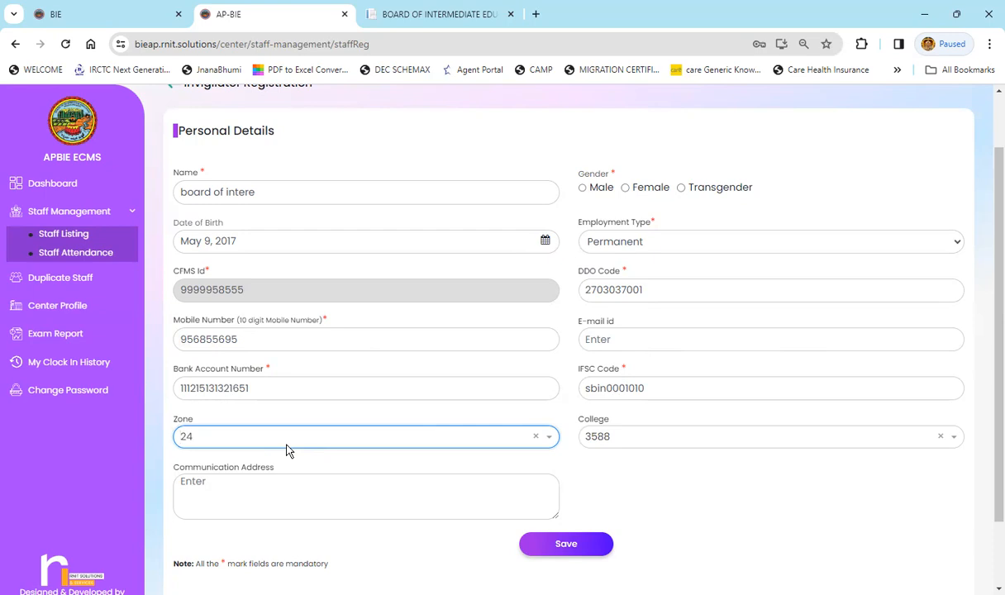
# Filter zones with 'm', pick JAMMALAMADUGU, then choose SAI PARAMESWARA JUNIOR COLLEGE, JAMMALAMADUGU
pyautogui.write('m')
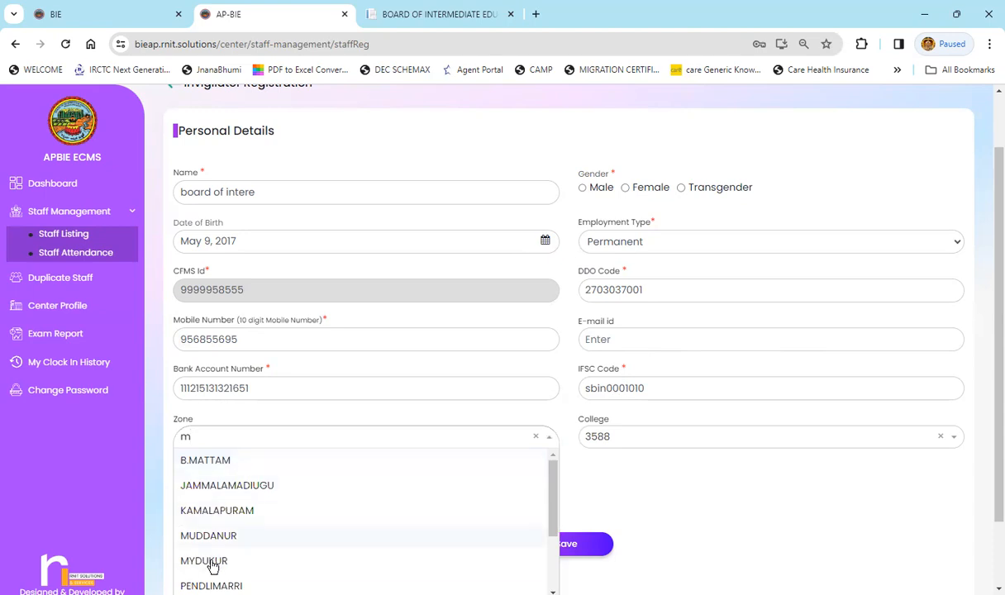
pyautogui.click(225, 486)
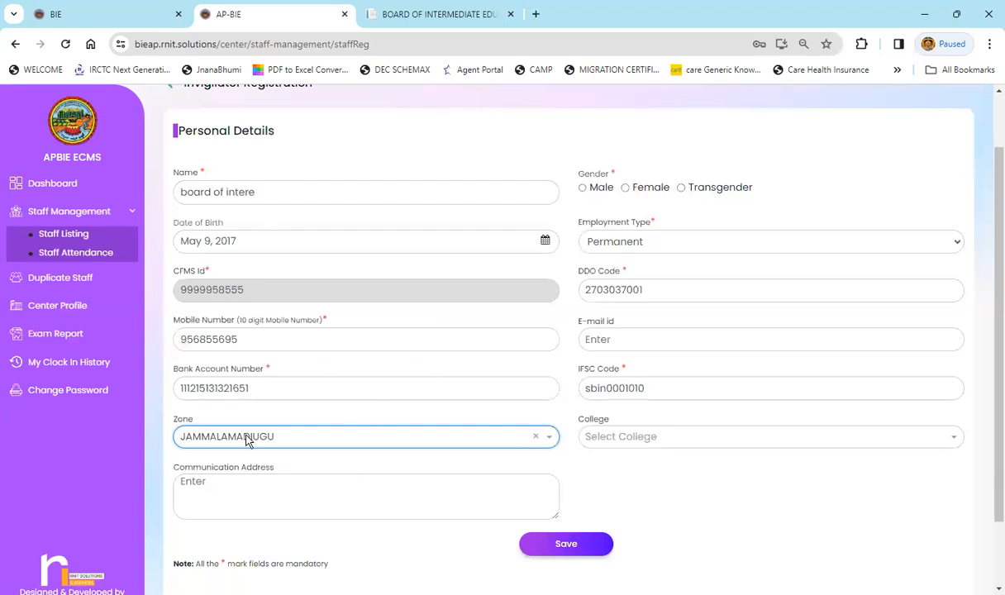
pyautogui.click(651, 438)
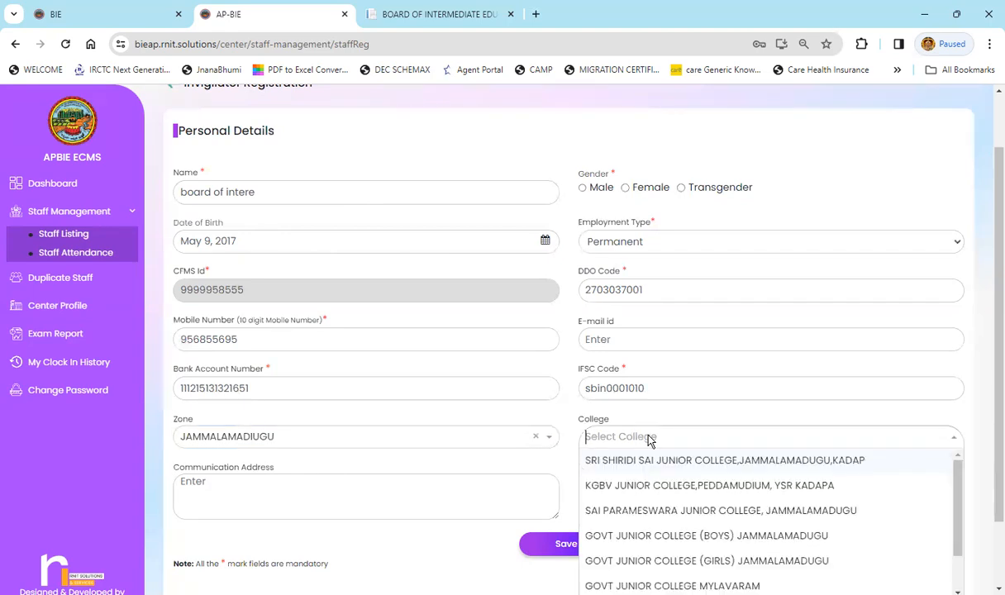
pyautogui.click(653, 513)
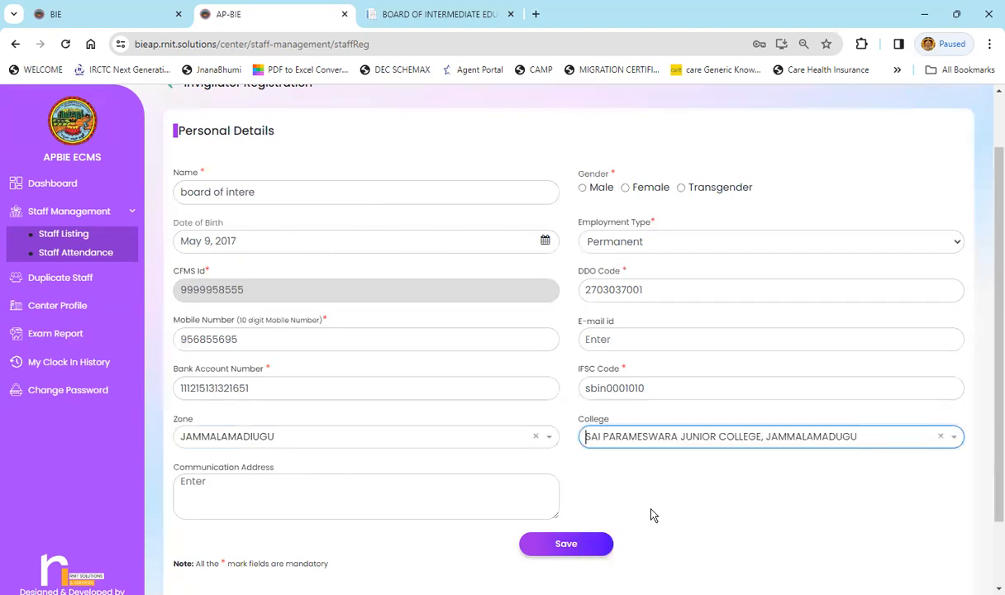
pyautogui.click(340, 491)
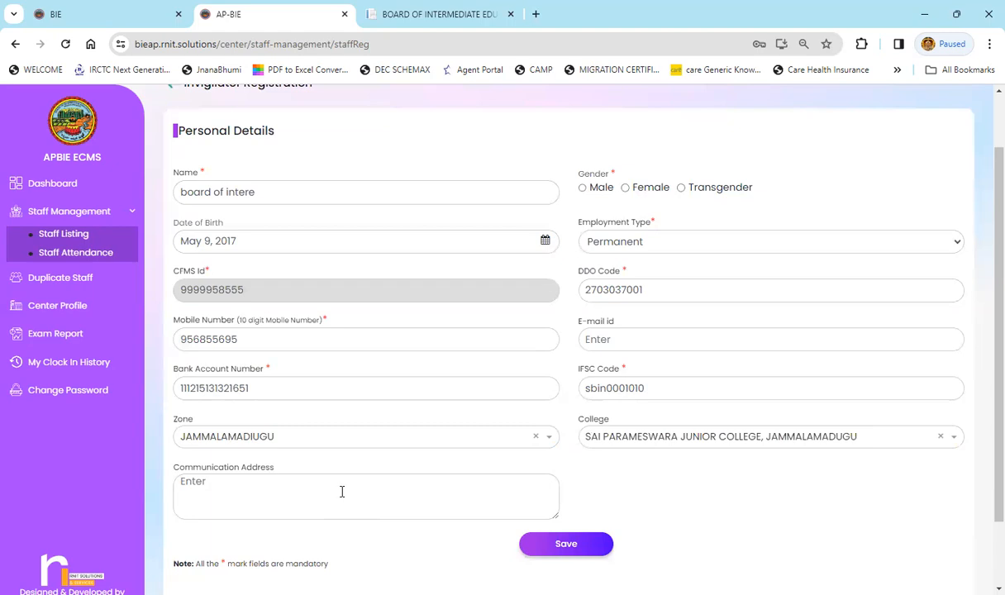
# Fill in the Communication Address field and review the completed personal details
pyautogui.write('jamalan')
pyautogui.doubleClick(206, 291)
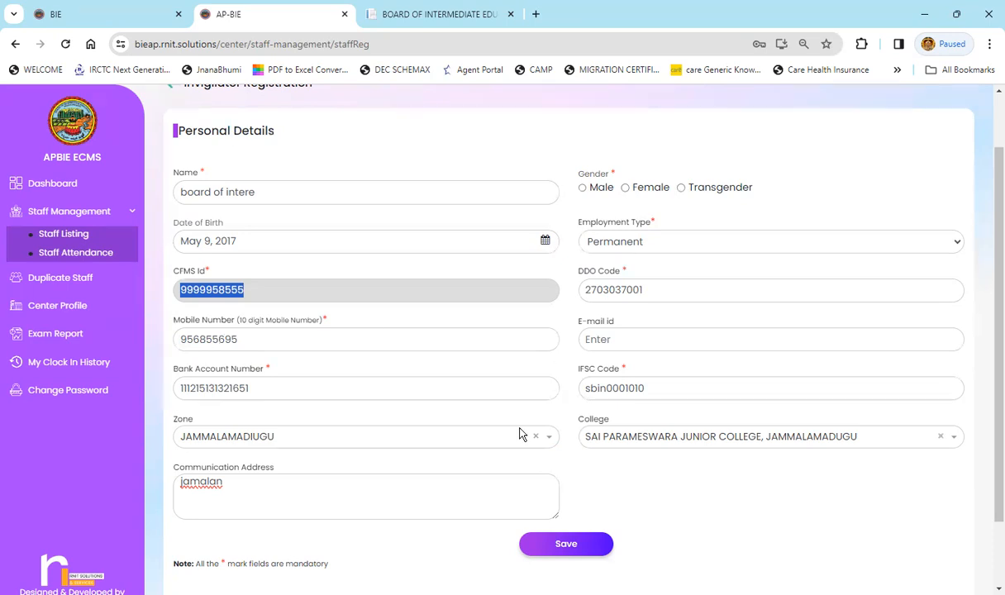
pyautogui.scroll(1, 365, 372)
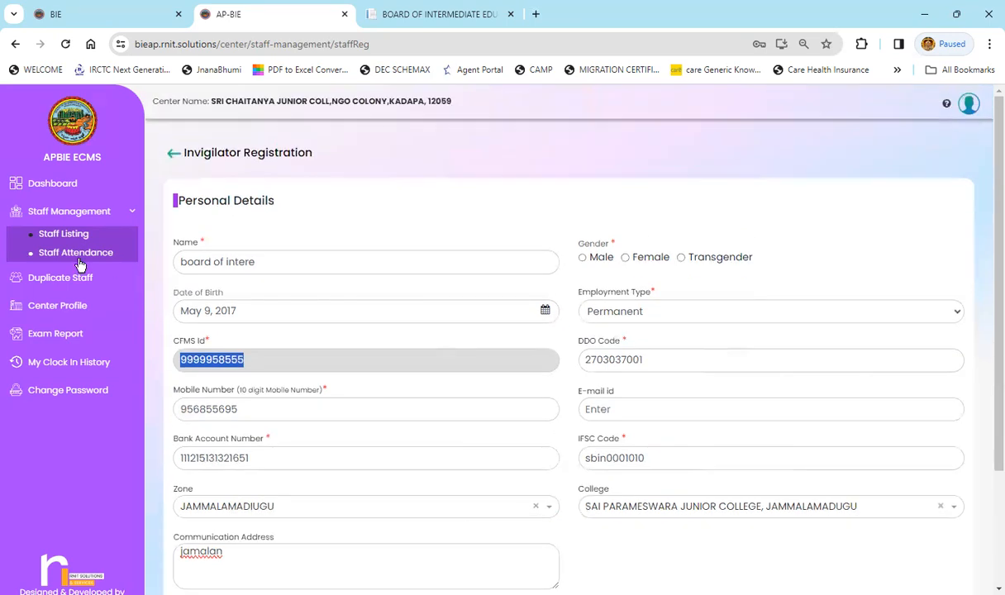
pyautogui.click(644, 147)
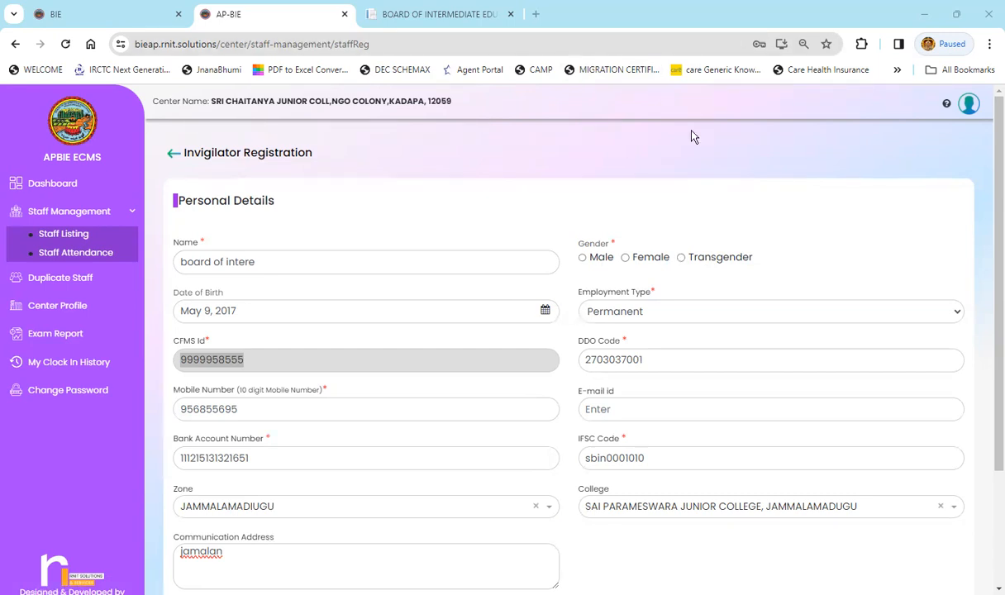
pyautogui.click(724, 206)
pyautogui.scroll(-3, 723, 210)
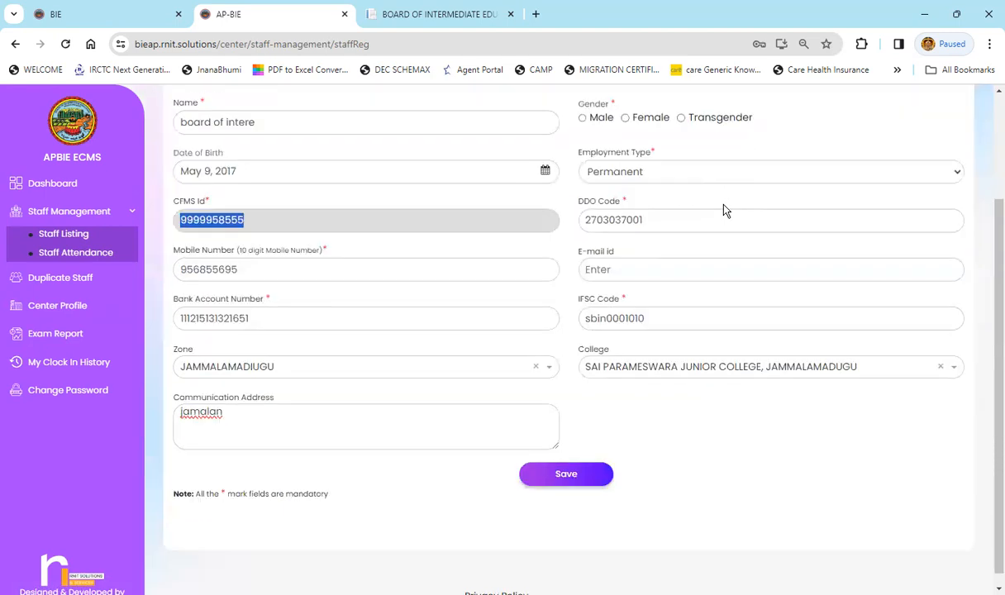